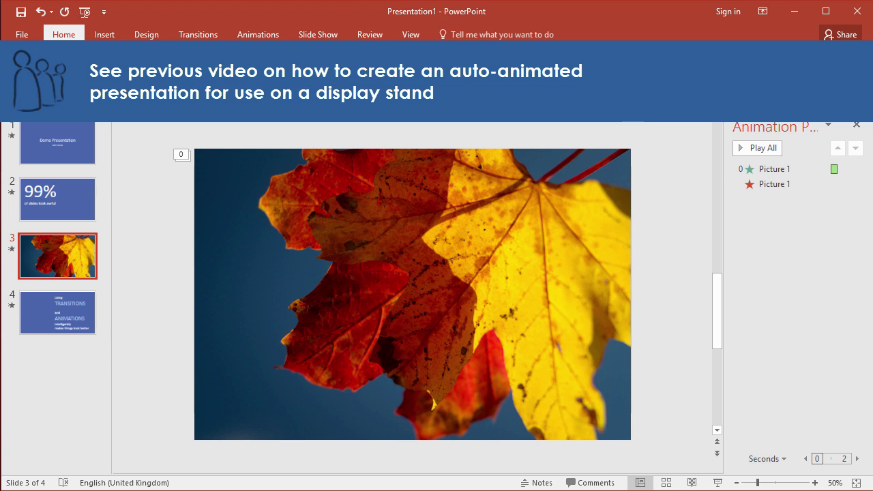
Insert a text box over the leaf picture on slide 3 reading "AUTUMN" and "LEAVES" on two lines
click(527, 56)
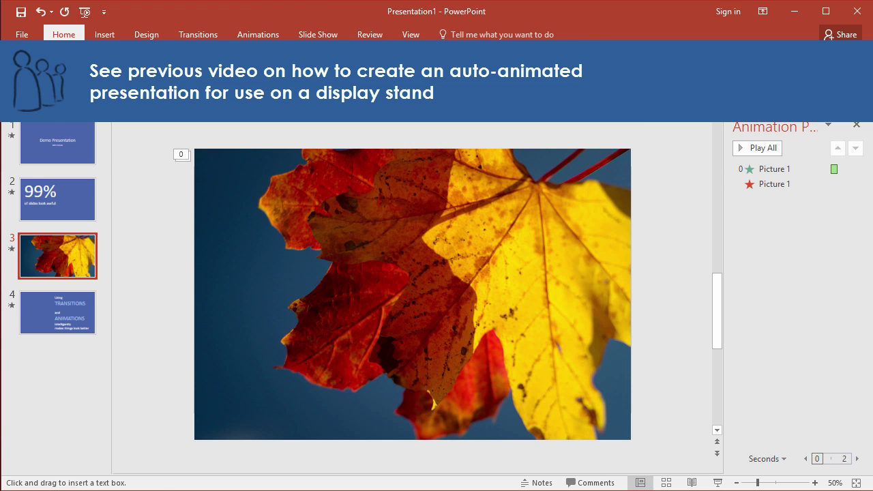
click(334, 232)
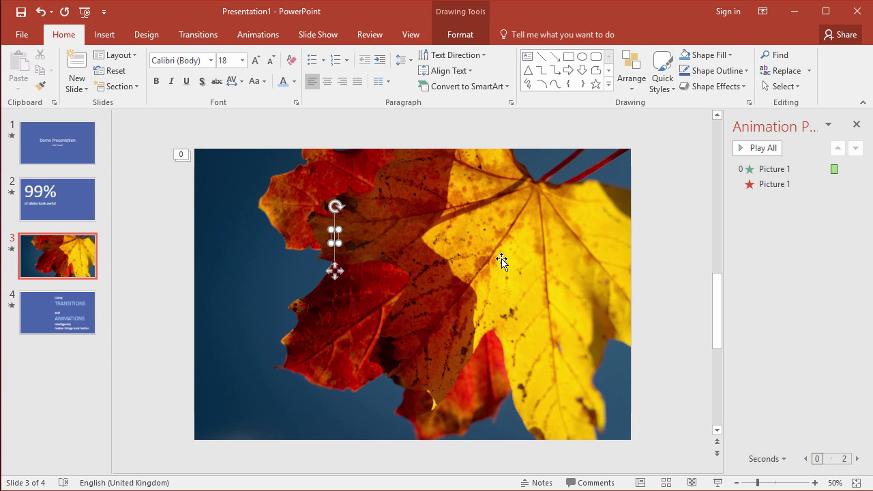
text(AUTUMN)
key(Return)
text(LEAVES)
key(Escape)
Format the "AUTUMN LEAVES" text as 66 pt bold and move it to the picture's lower-left area
click(255, 60)
click(256, 60)
click(256, 60)
click(256, 60)
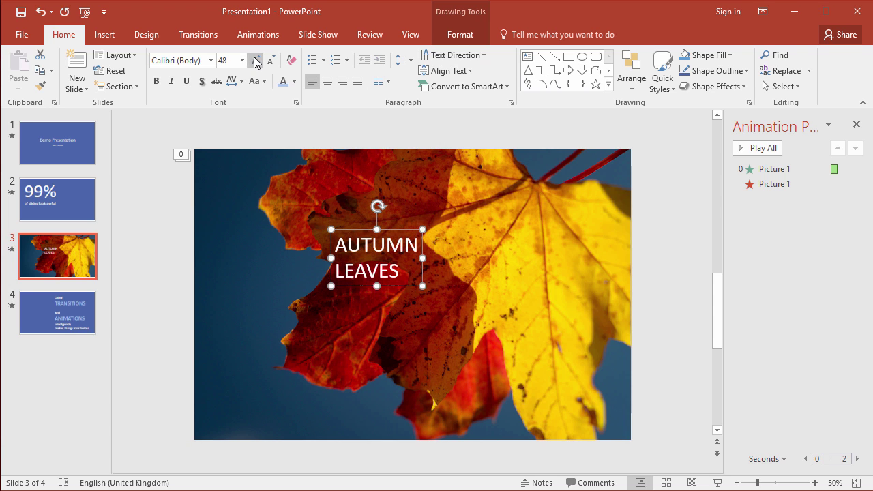
click(255, 60)
click(255, 60)
click(256, 60)
click(156, 81)
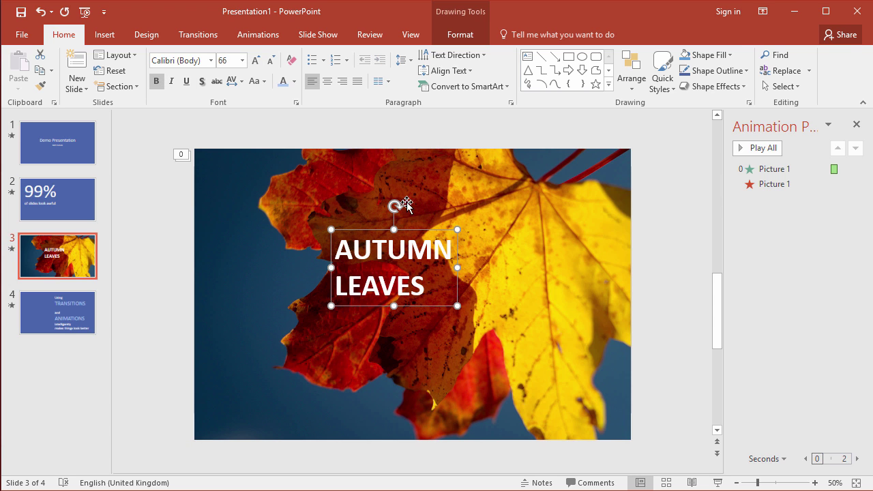
drag(423, 230, 304, 314)
click(657, 323)
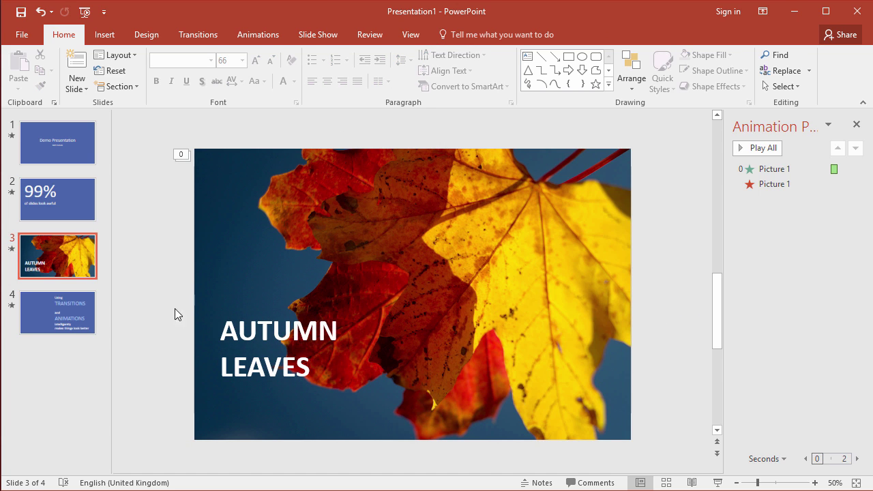
Draw a rectangle about 22.9 × 5.9 cm from the slide's left edge over the text, with teal theme fill and no outline
click(568, 57)
mouse_move(196, 308)
mouse_down()
mouse_move(334, 361)
mouse_move(486, 405)
mouse_move(490, 386)
mouse_up()
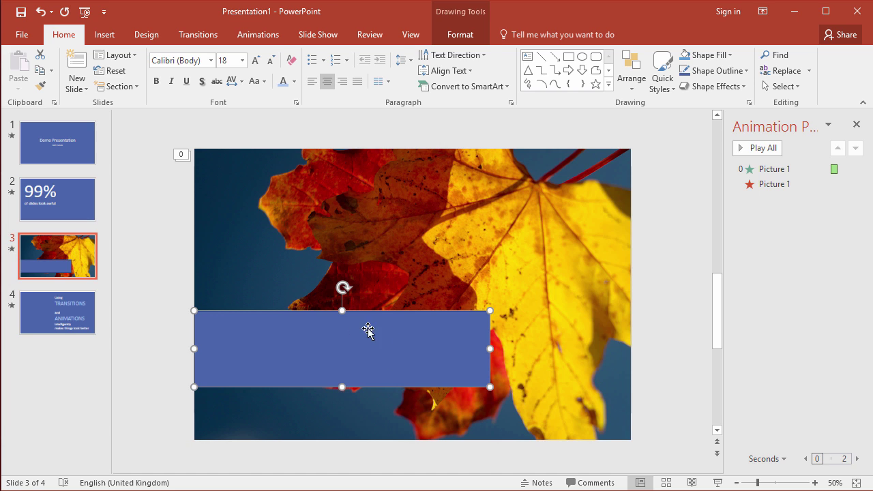
click(459, 34)
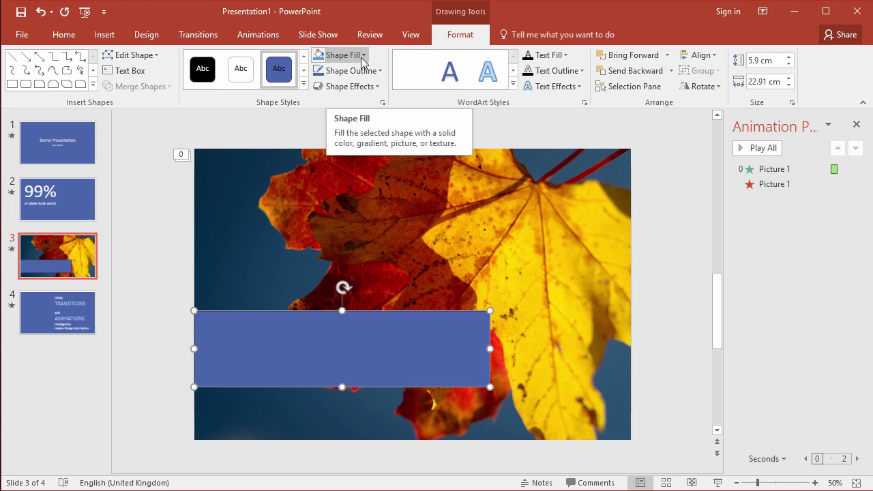
click(362, 57)
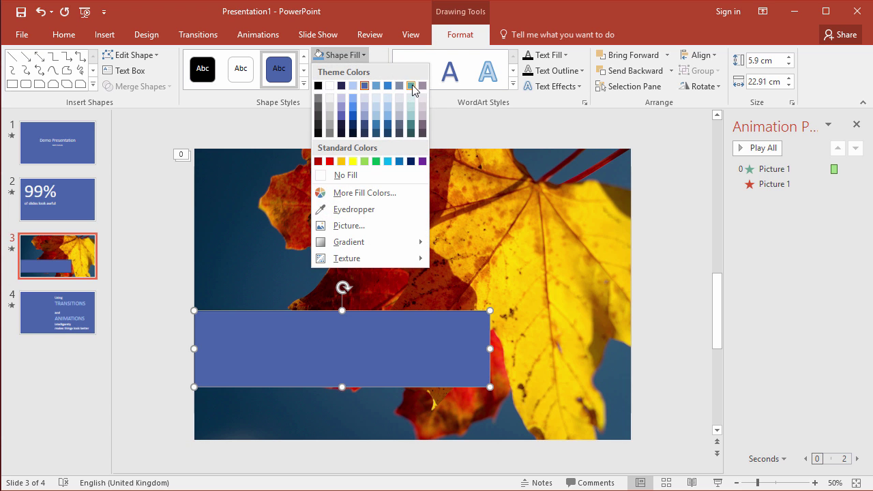
click(410, 86)
click(369, 71)
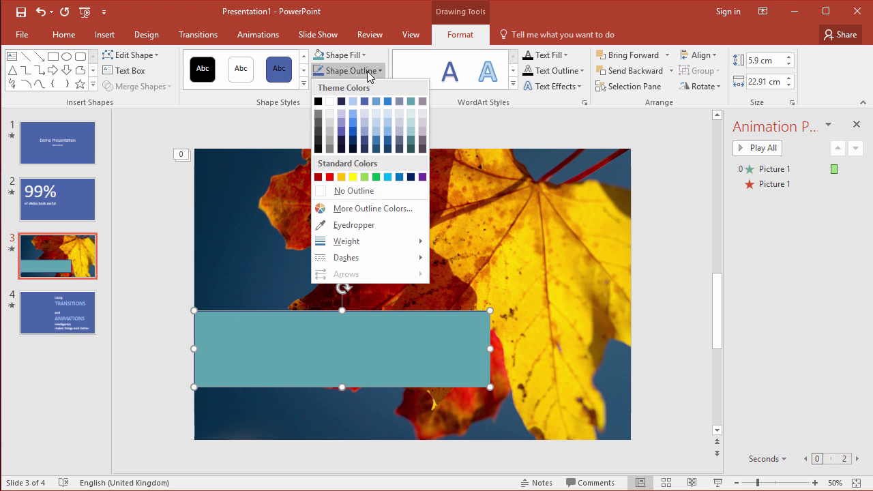
click(348, 189)
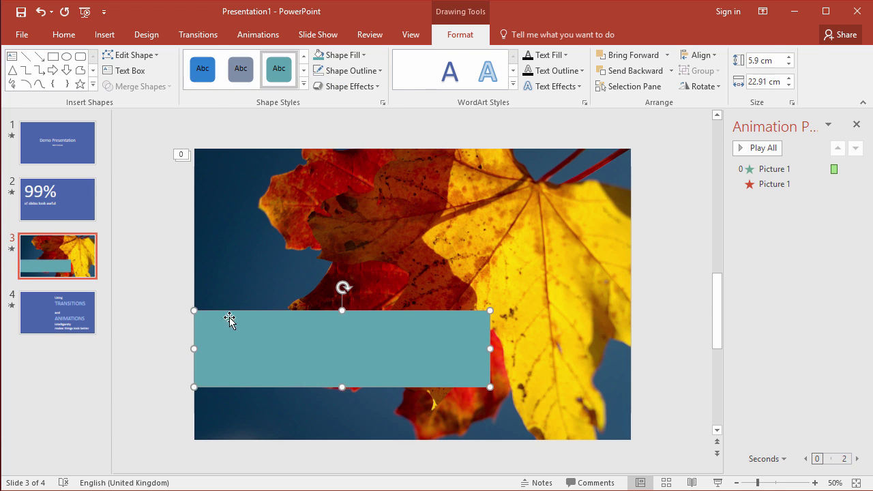
click(171, 301)
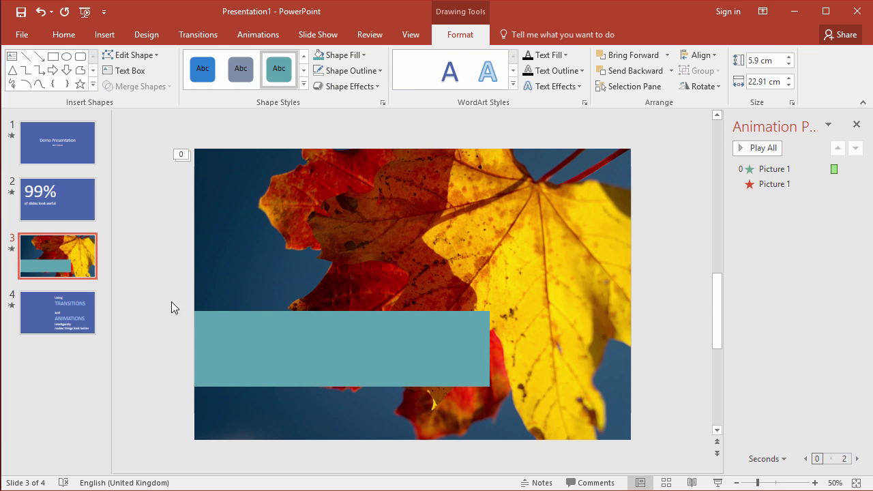
Send the teal rectangle backward so it sits behind the text but in front of the leaf picture
right_click(383, 342)
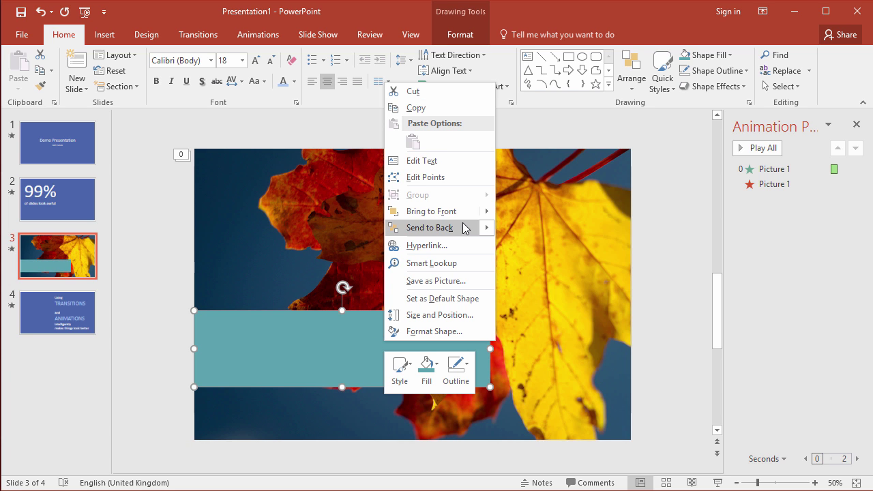
click(547, 250)
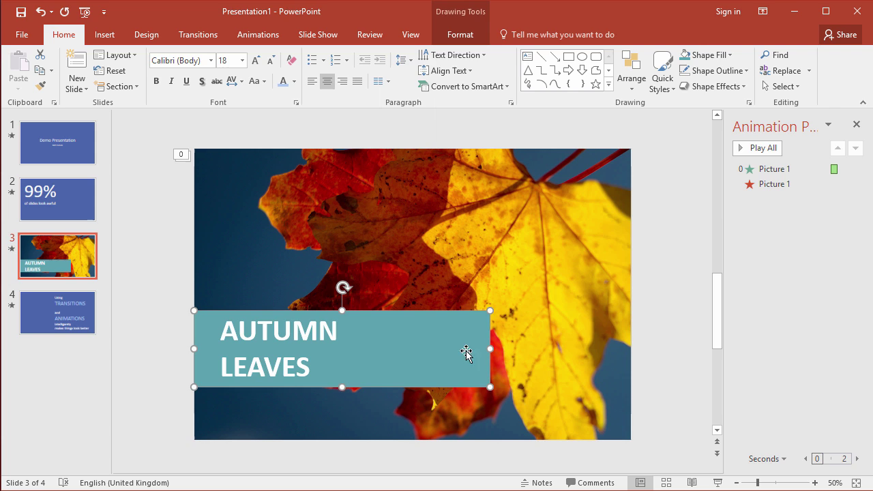
click(165, 339)
Shift the "AUTUMN LEAVES" text slightly right and shorten the teal rectangle so it ends just past the text
click(271, 326)
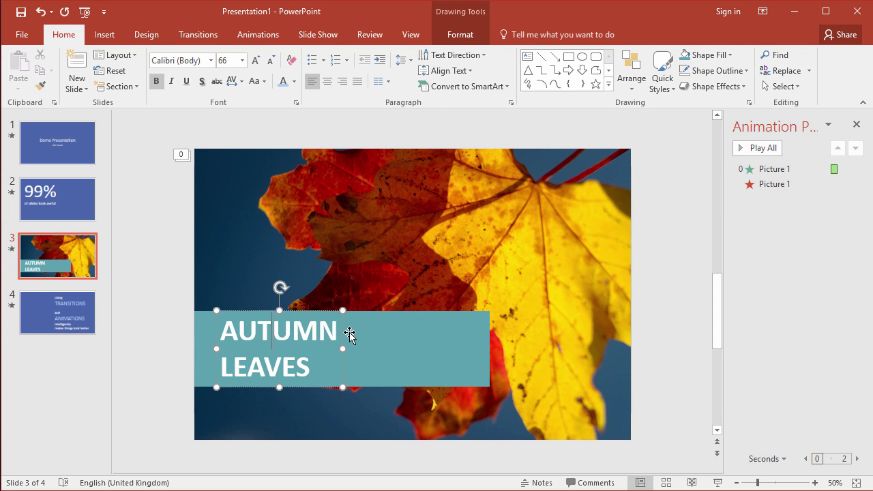
drag(342, 332, 361, 334)
click(428, 341)
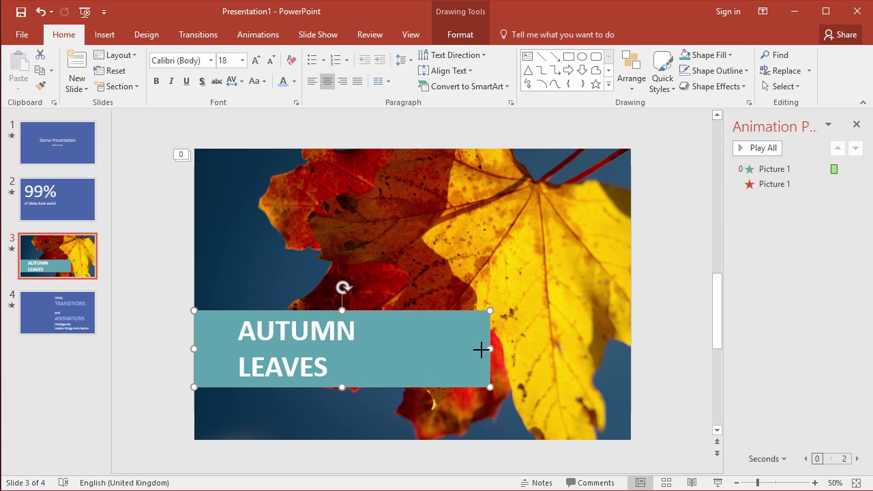
drag(481, 349, 380, 349)
click(146, 292)
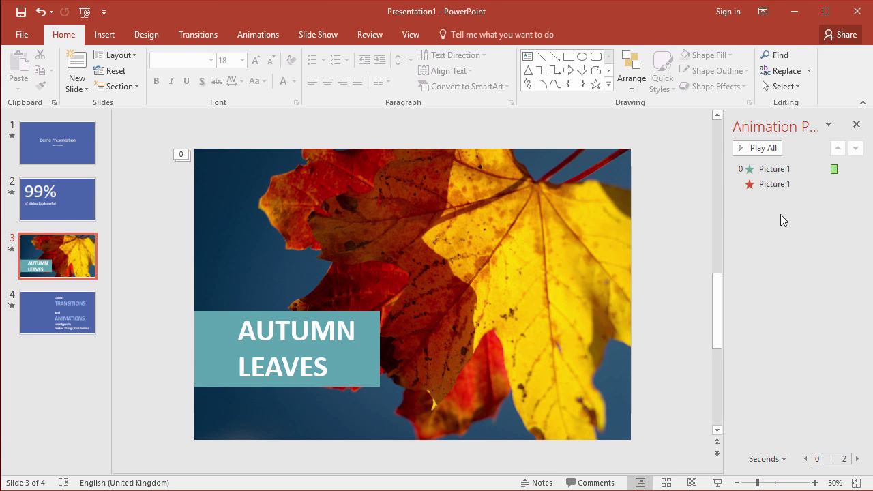
Inspect the leaf picture's existing entrance and exit animations and check the teal rectangle for any animation
click(508, 227)
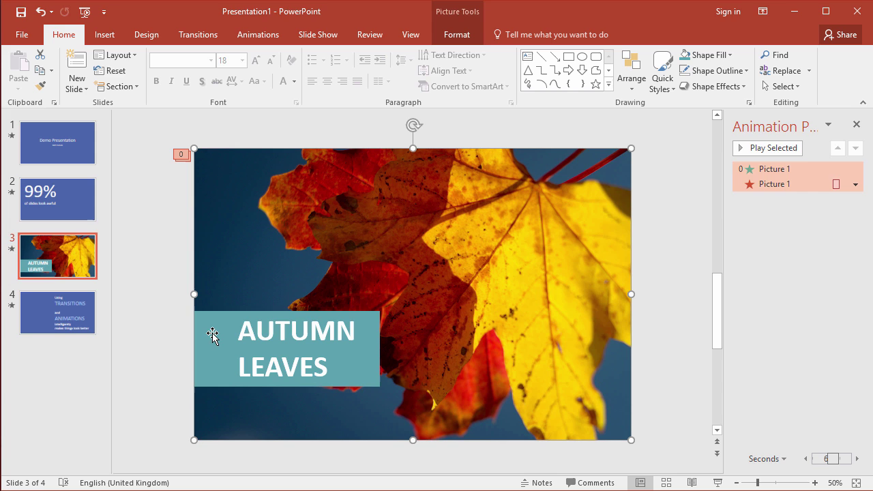
click(167, 323)
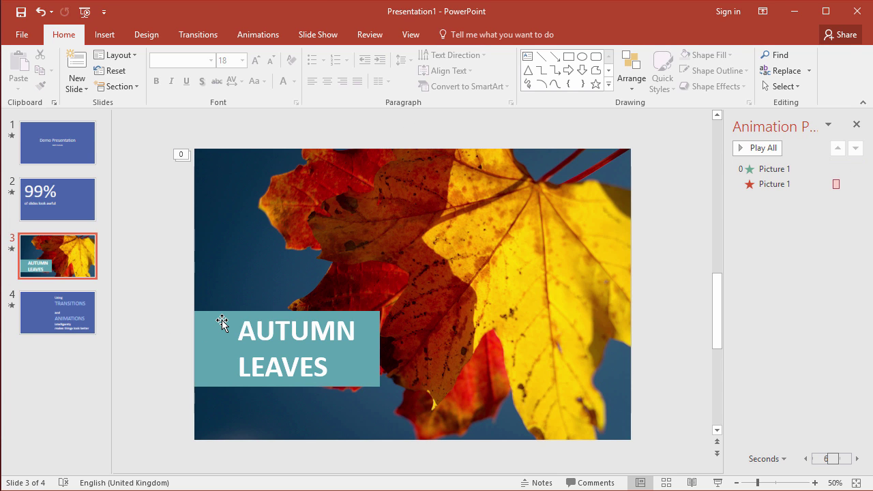
click(220, 326)
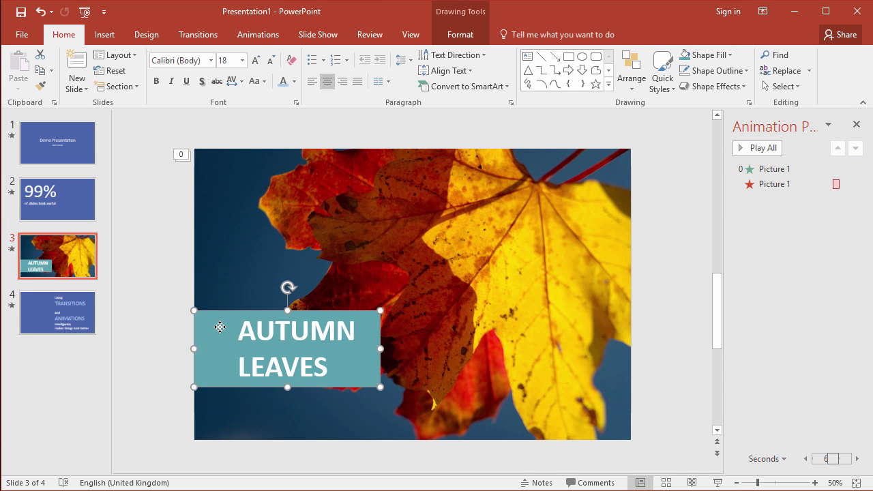
click(796, 169)
click(786, 183)
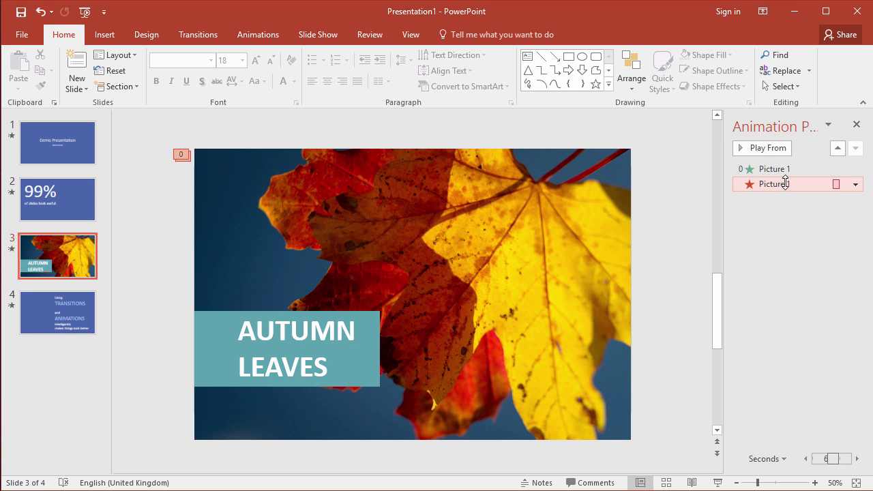
click(673, 183)
Apply a Wipe entrance animation to the teal rectangle with the direction From Left
click(238, 329)
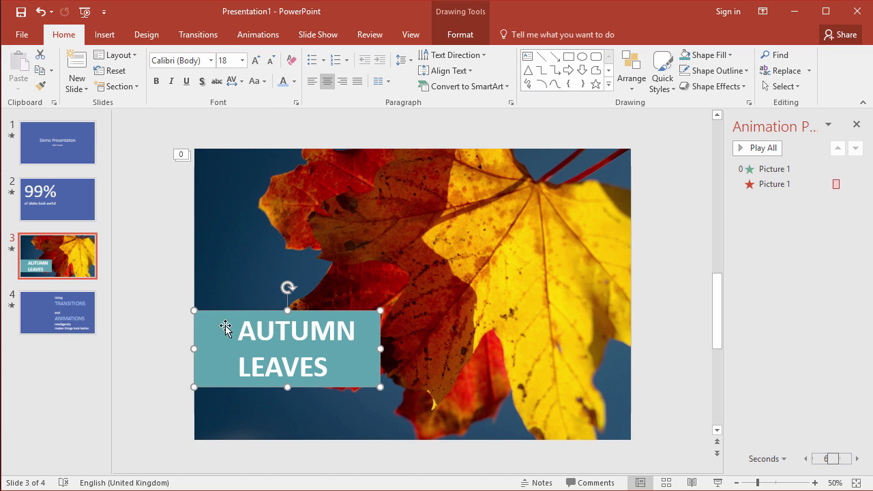
click(258, 34)
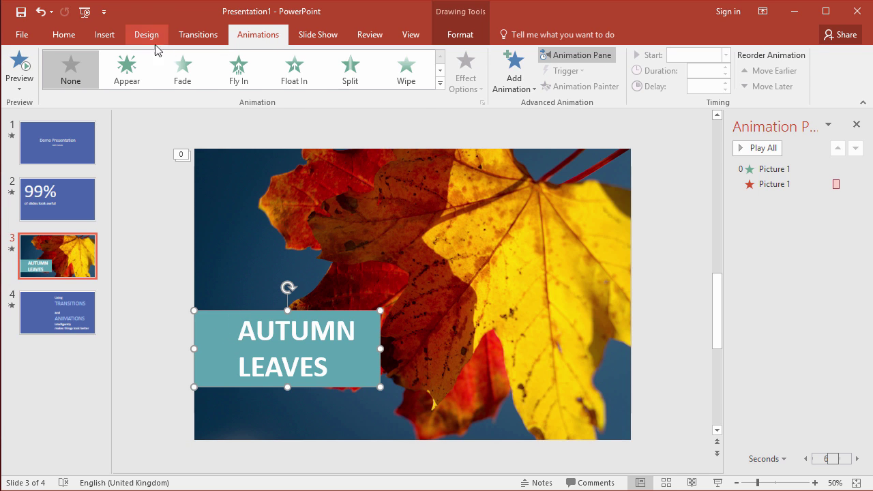
click(408, 68)
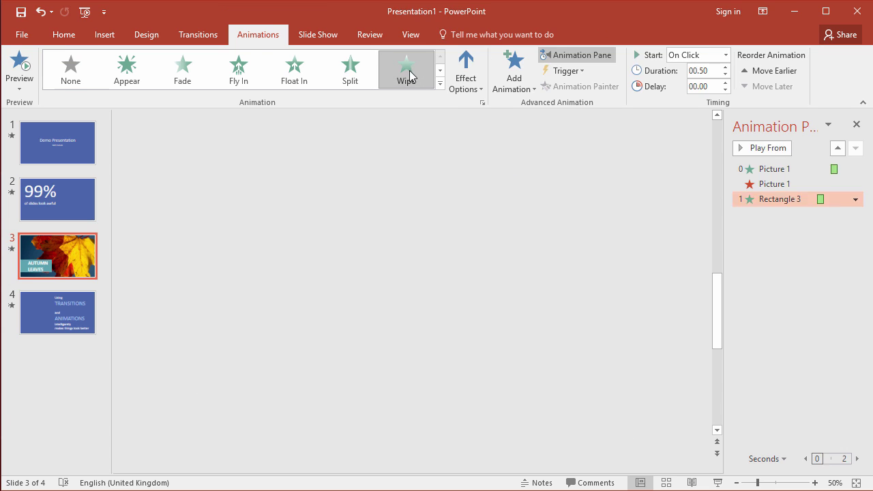
click(475, 89)
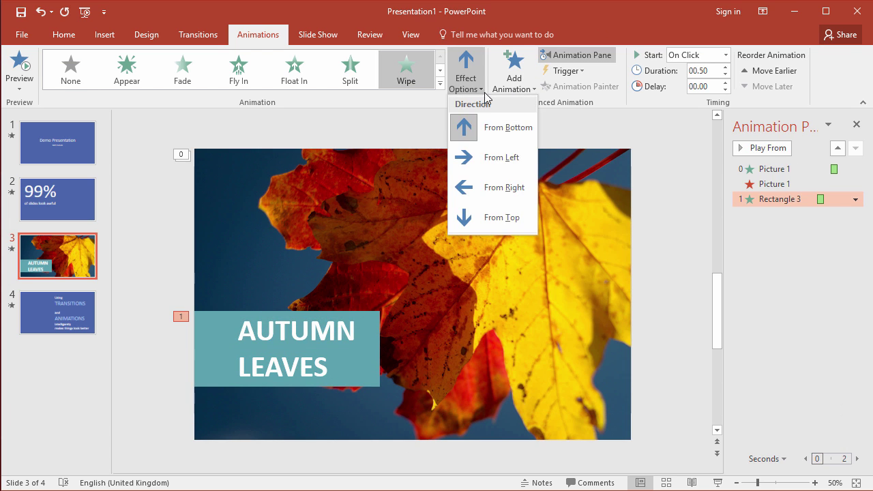
click(508, 159)
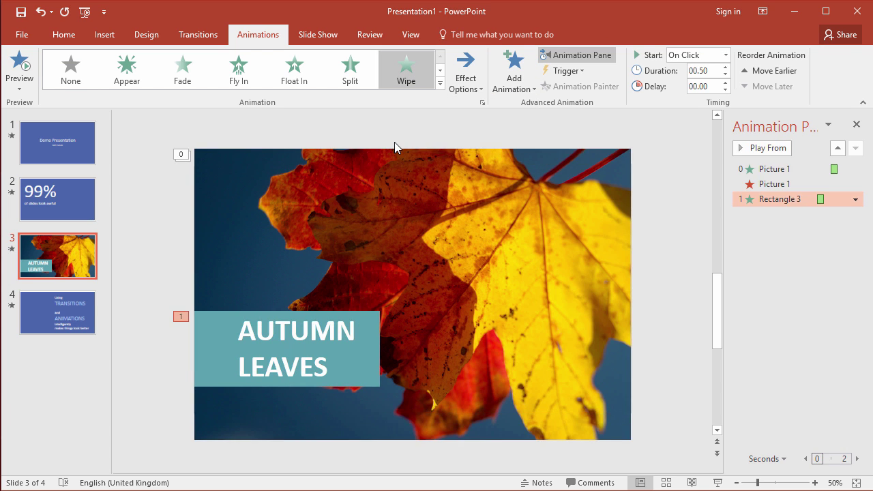
click(391, 143)
Apply a Fade entrance animation to the "AUTUMN LEAVES" text box
click(305, 341)
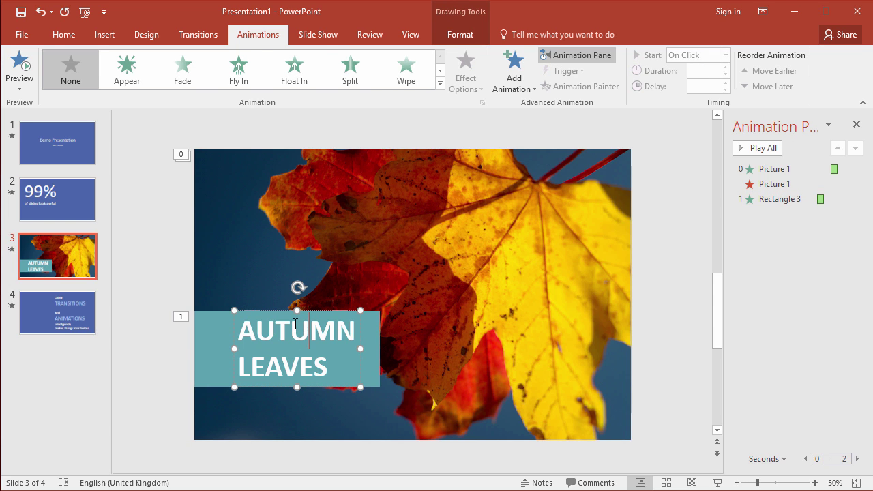
click(184, 70)
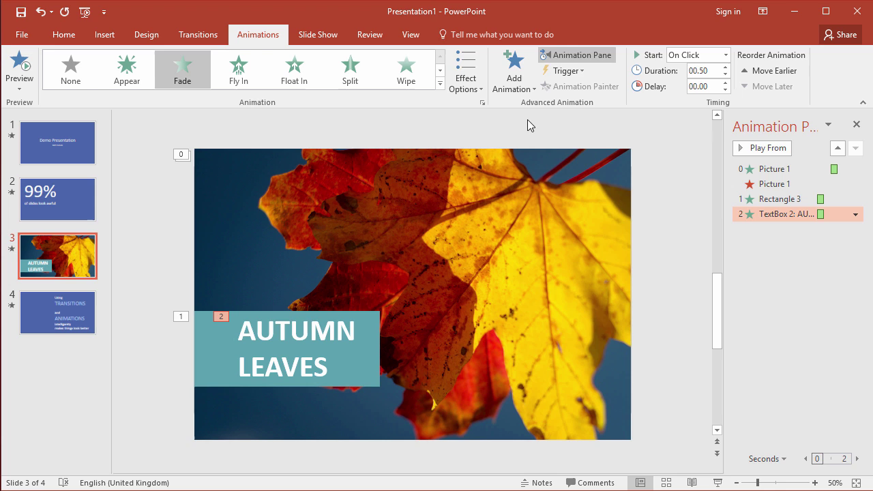
click(785, 249)
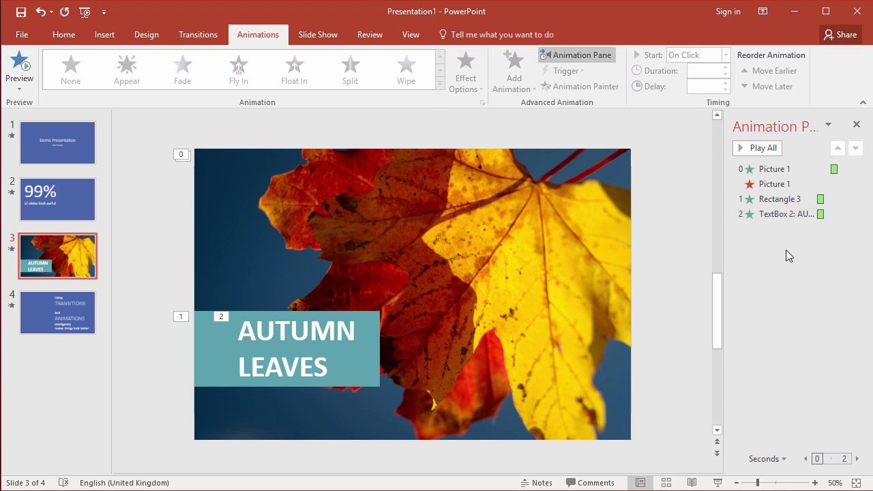
Review the slide's animation order, checking the picture's entrance and exit against the rectangle and text box entrances
click(777, 168)
click(774, 183)
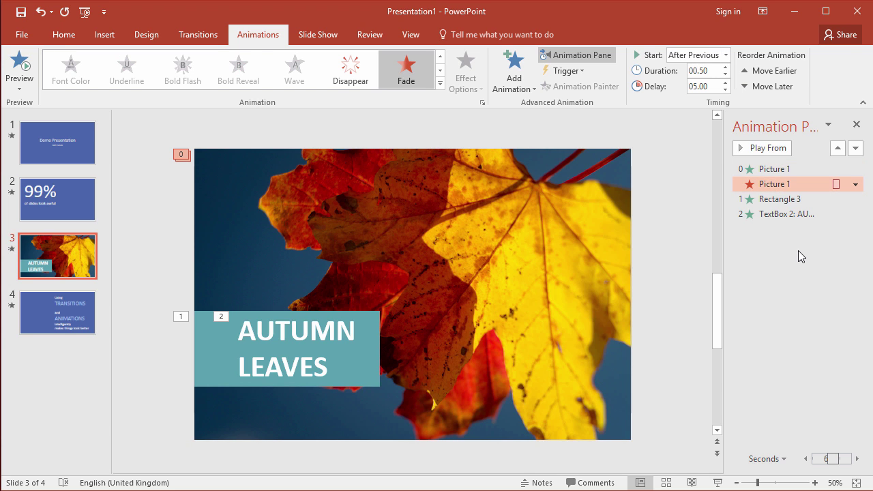
click(774, 198)
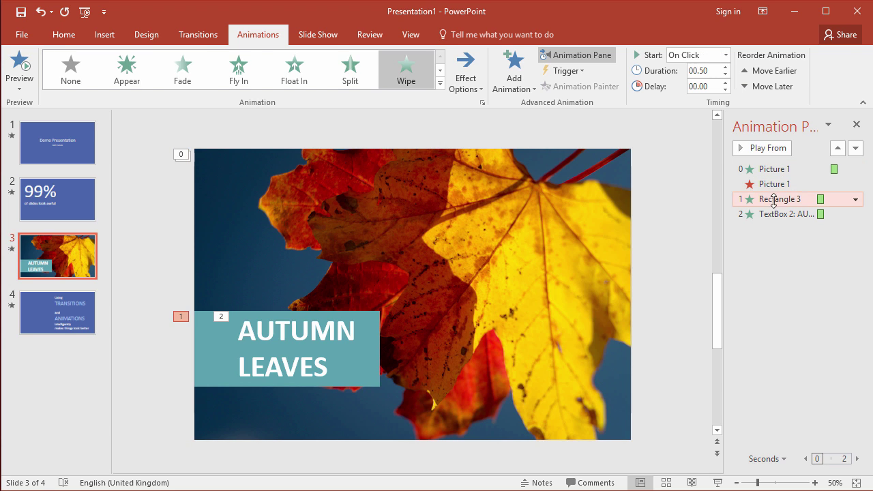
drag(773, 214, 769, 184)
click(769, 184)
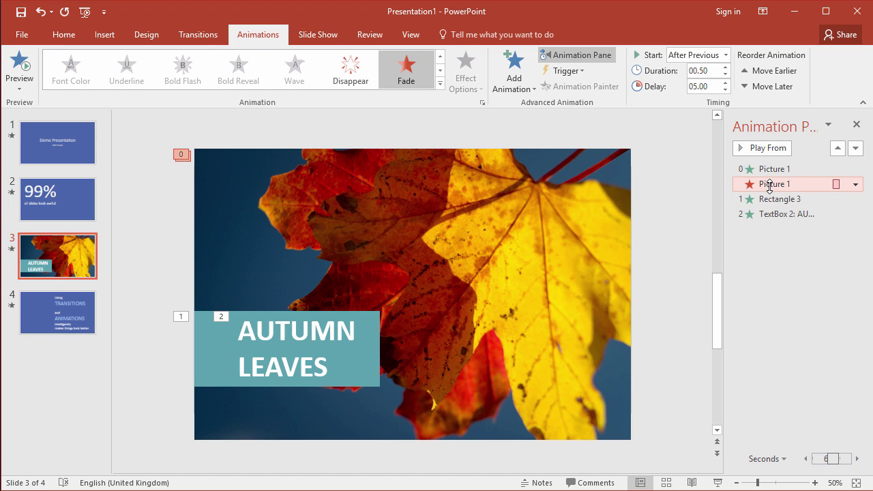
click(778, 198)
click(778, 213)
click(780, 269)
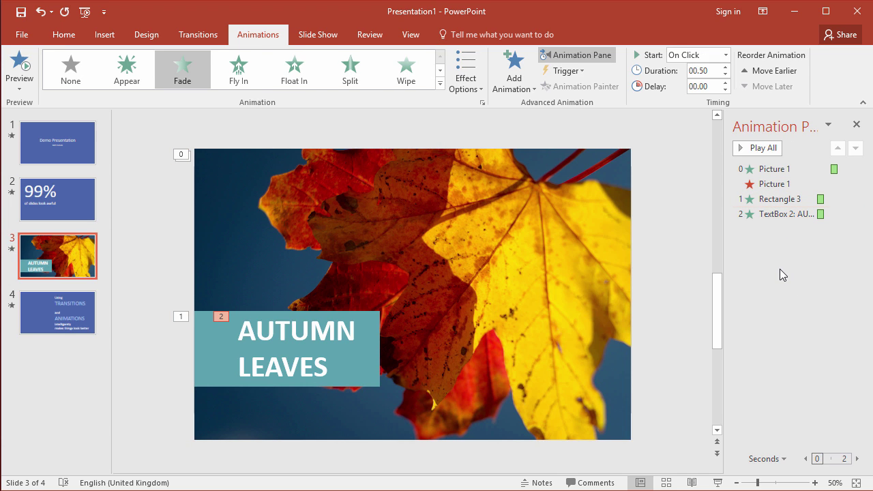
Set the teal rectangle's Wipe animation to start After Previous
click(786, 198)
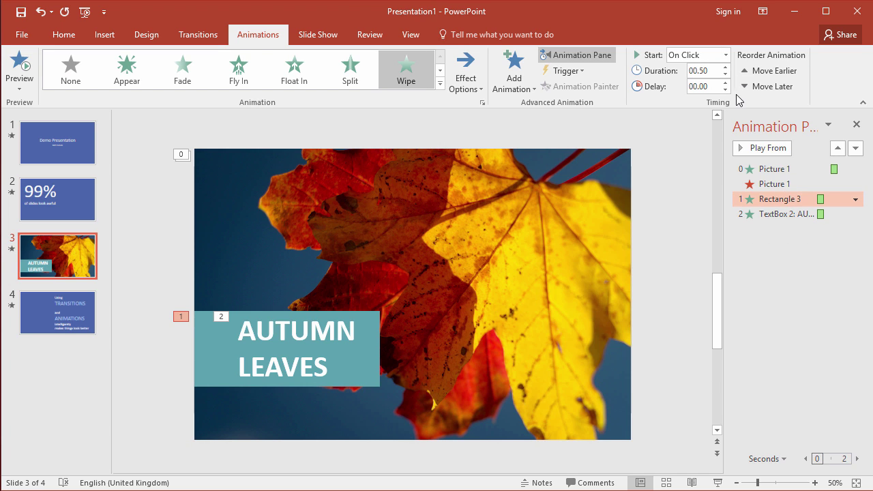
click(726, 54)
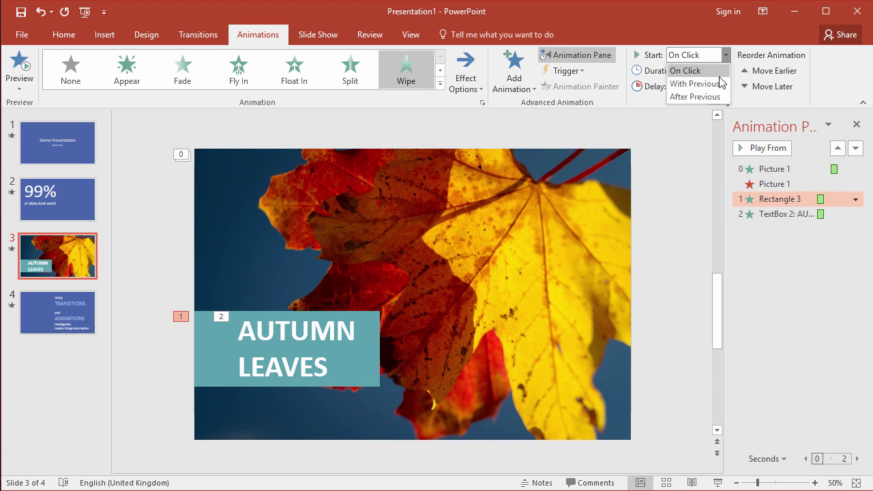
click(710, 96)
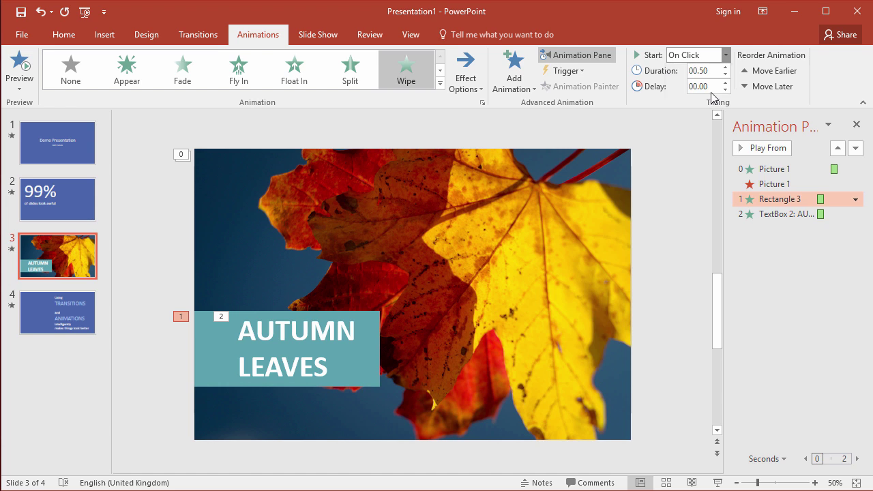
Set the Fade entrance of the "AUTUMN LEAVES" text box to start After Previous
click(784, 214)
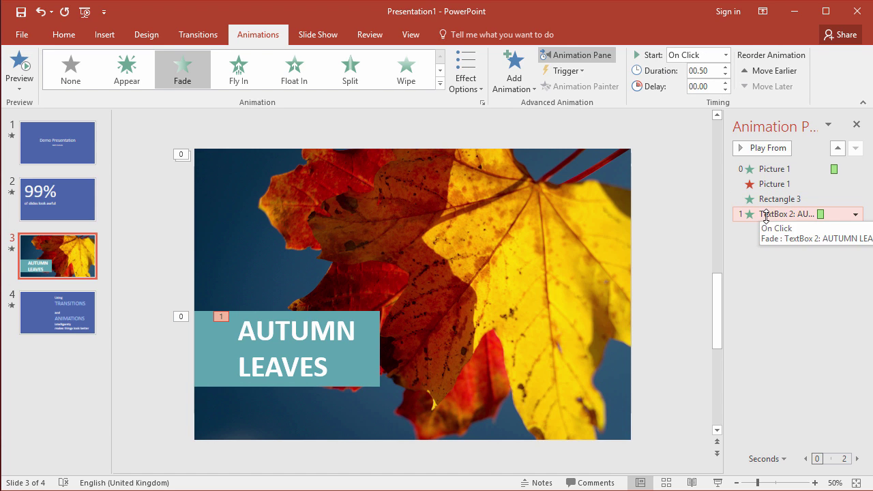
click(725, 55)
click(716, 96)
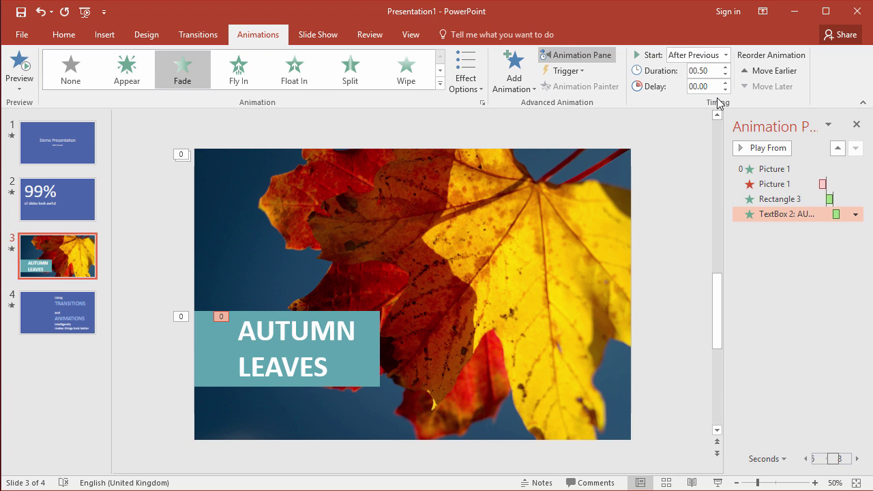
click(809, 226)
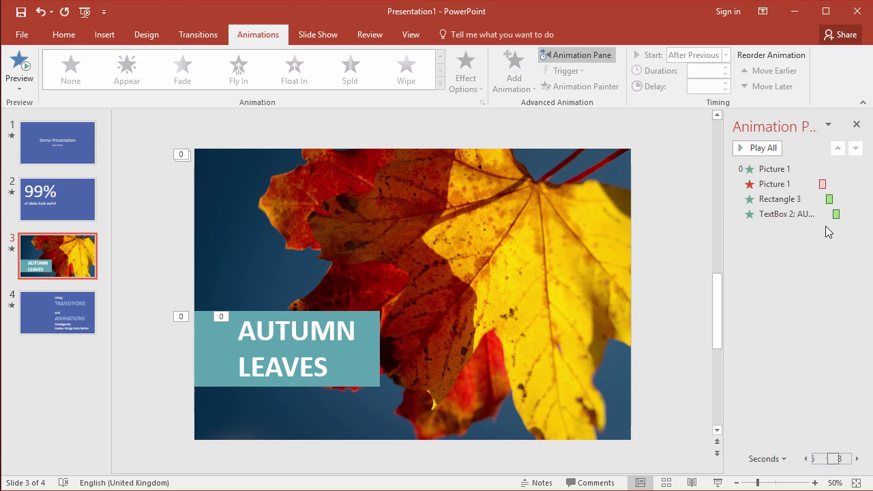
Reorder the animations so the rectangle and text box entrances play before the picture's exit
drag(779, 198, 791, 186)
drag(794, 215, 745, 197)
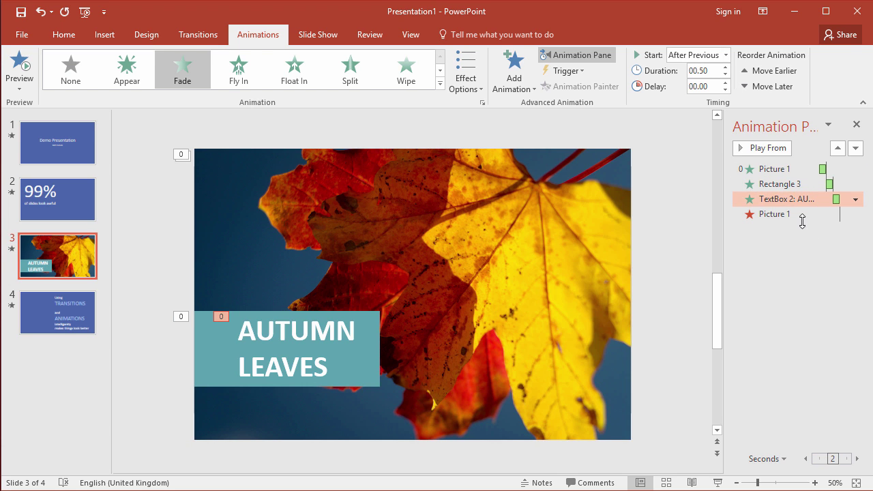
click(817, 245)
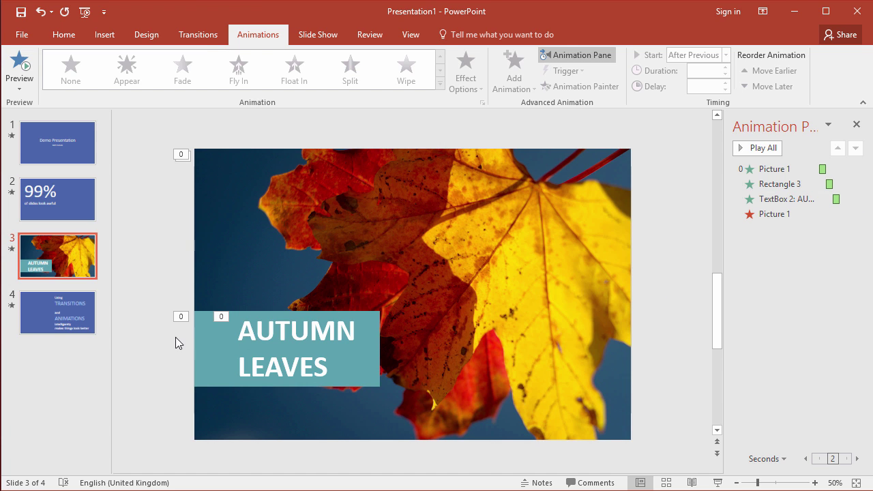
Add a Fade exit animation to the teal rectangle, keeping its Wipe entrance
click(284, 344)
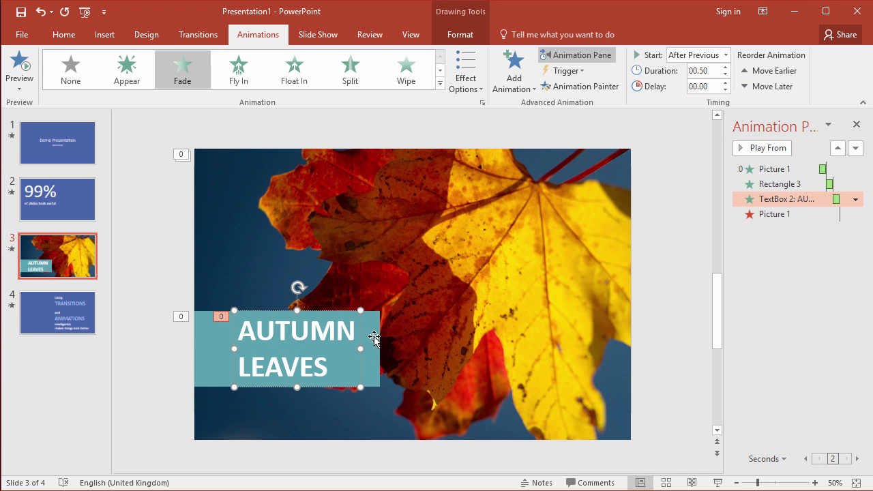
click(223, 341)
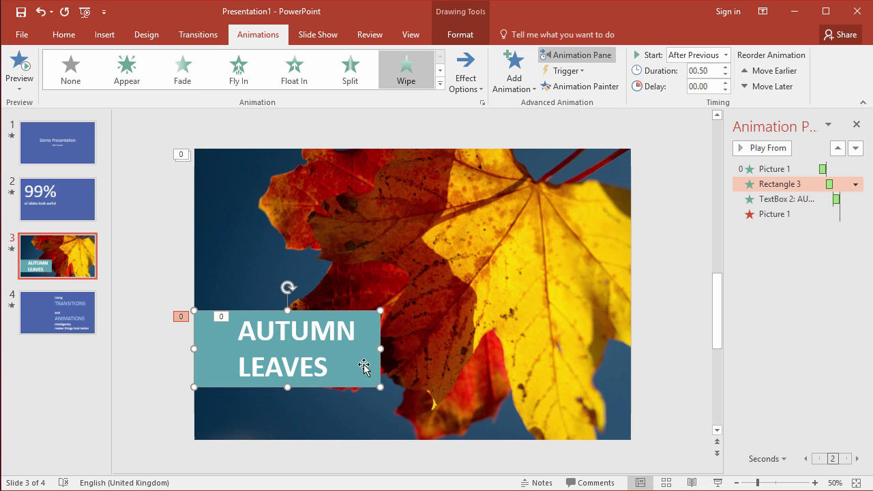
click(526, 86)
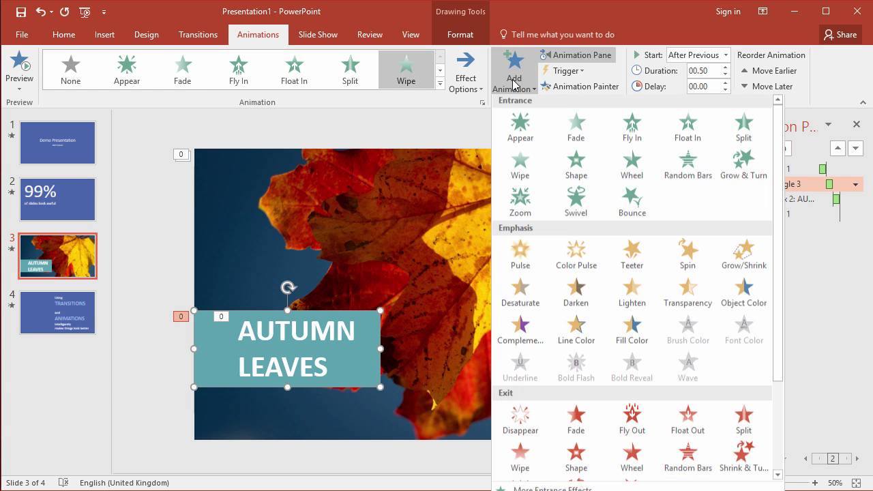
click(574, 418)
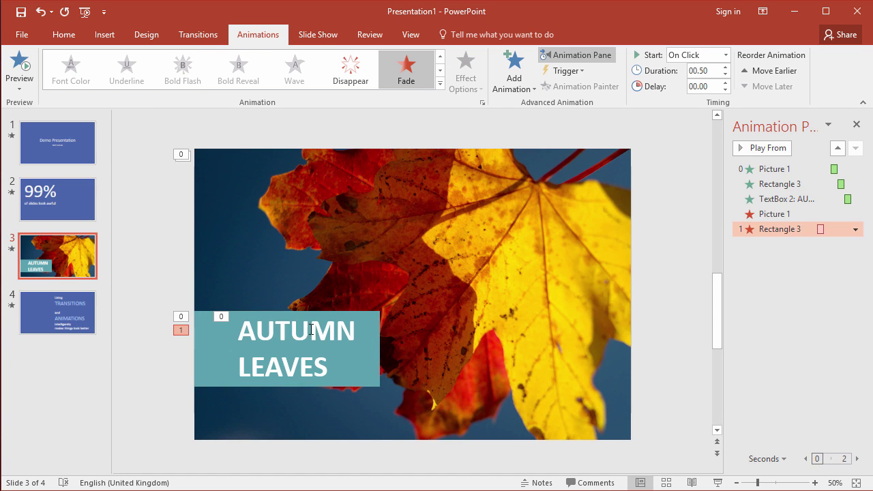
Add a Fade exit animation to the "AUTUMN LEAVES" text box in addition to its Fade entrance
click(312, 330)
click(514, 83)
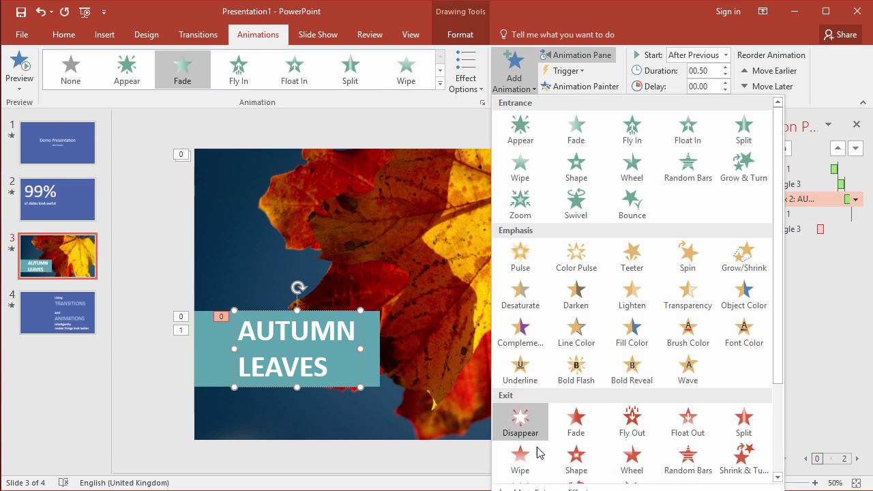
click(576, 418)
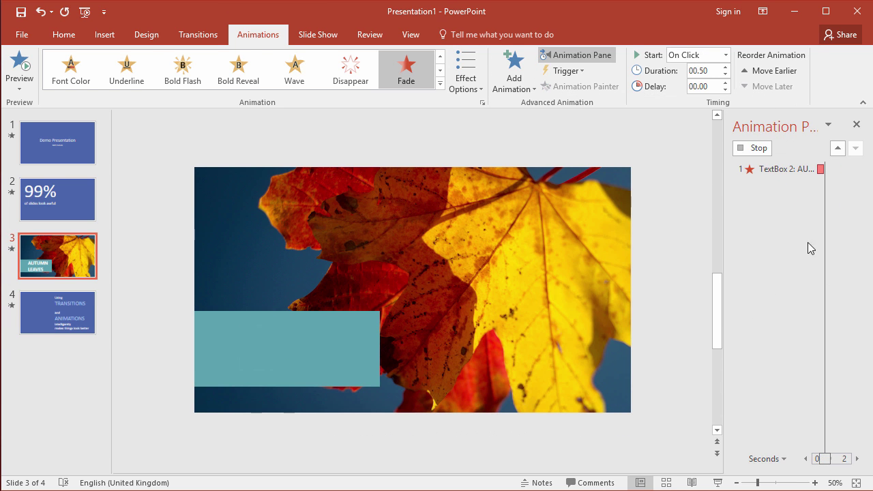
Set the Fade exits of the teal rectangle and the text box to start With Previous, alongside the picture's exit
click(783, 228)
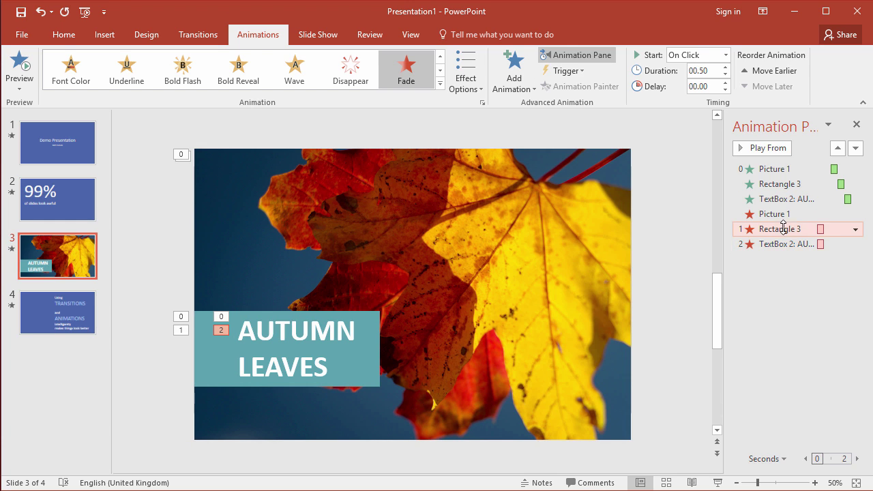
click(855, 230)
click(848, 261)
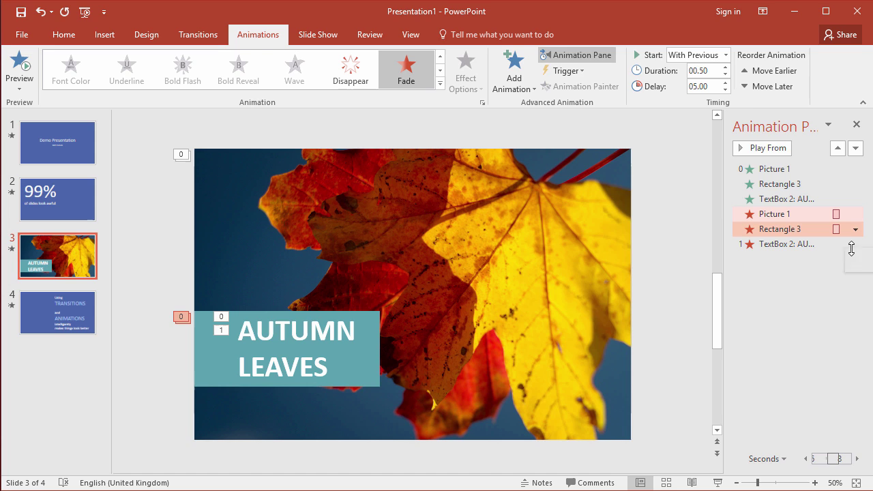
click(851, 244)
click(856, 245)
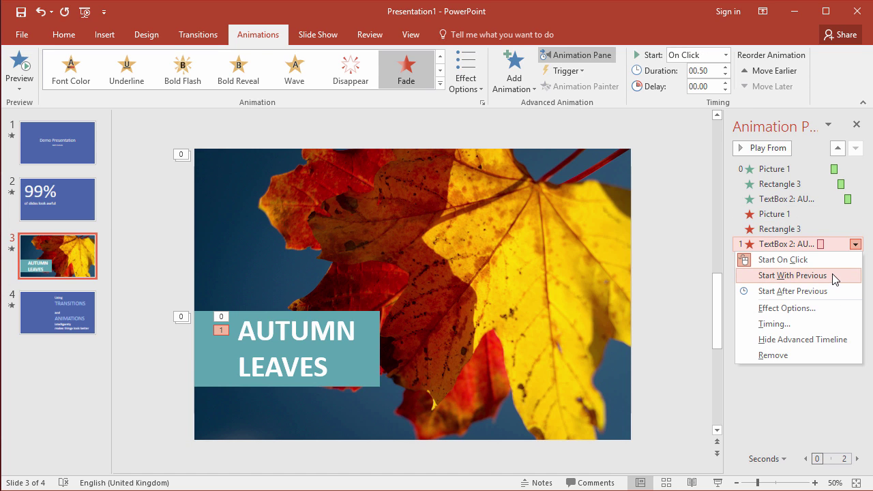
click(835, 276)
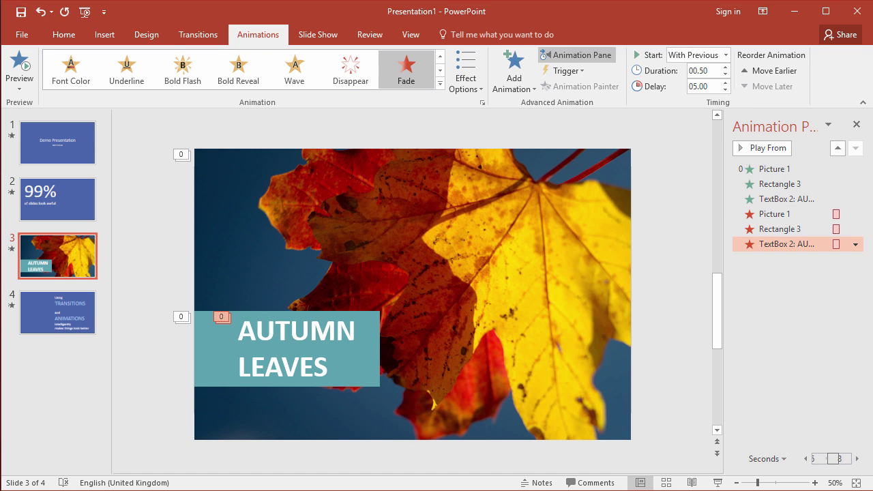
click(678, 251)
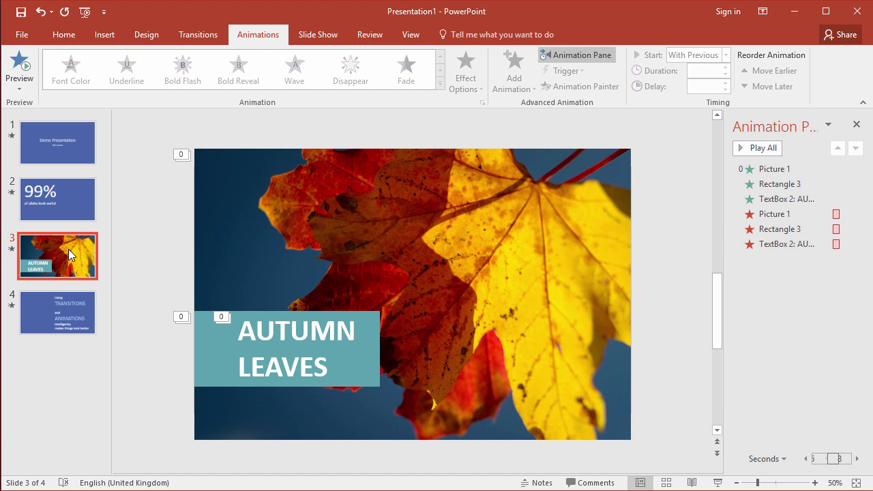
click(60, 205)
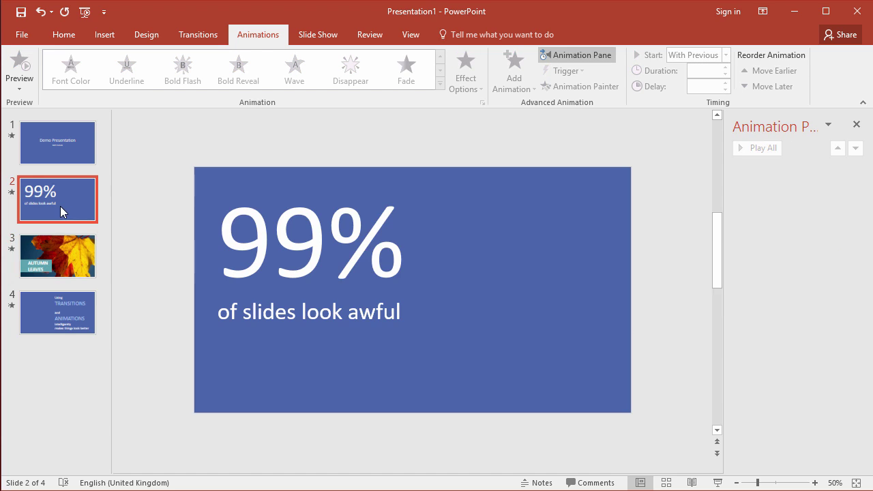
click(78, 252)
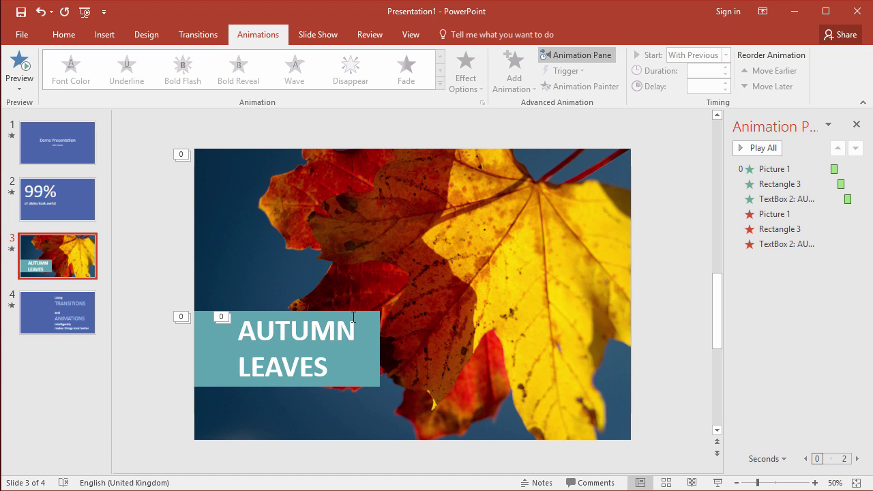
click(76, 307)
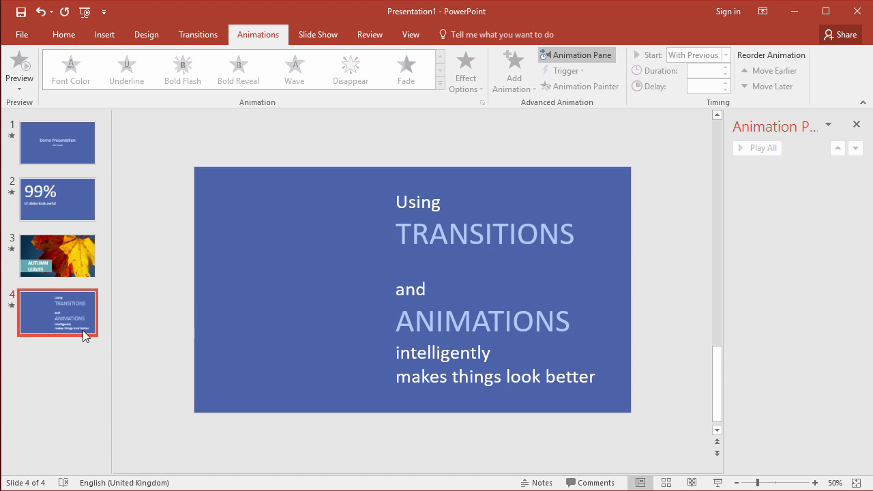
Set the autumn leaf slide to advance automatically after 00:09.00
click(66, 271)
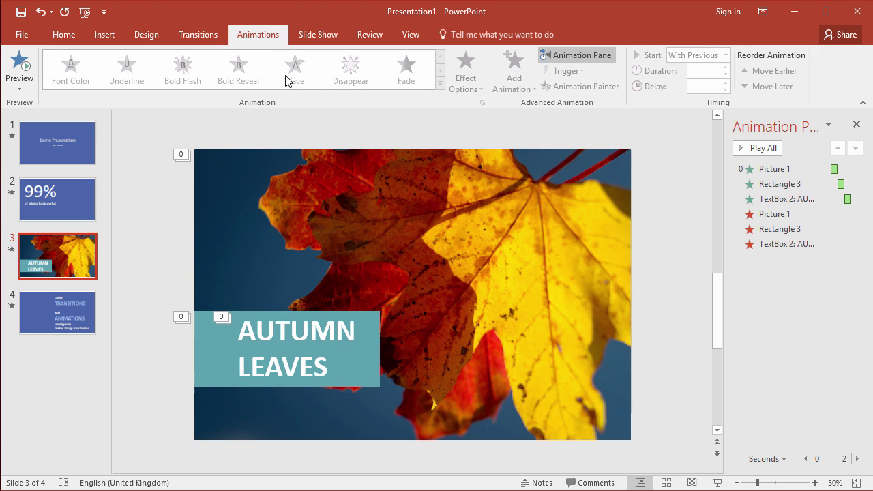
click(203, 38)
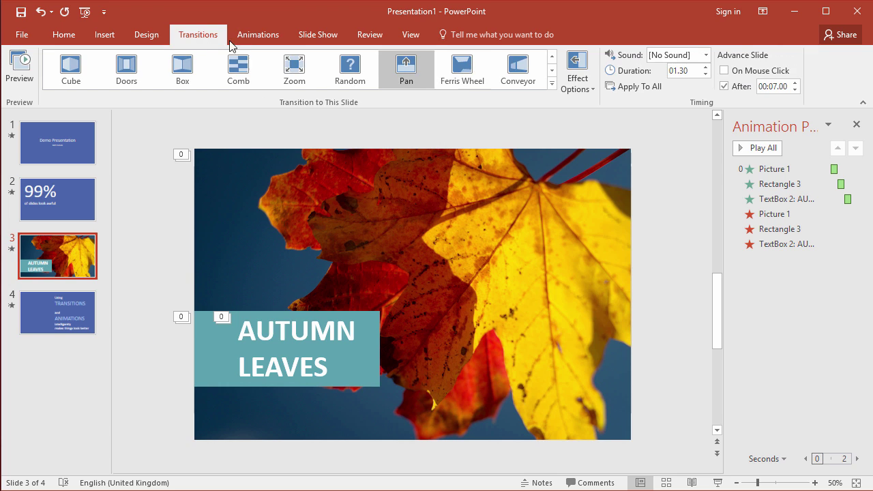
click(794, 83)
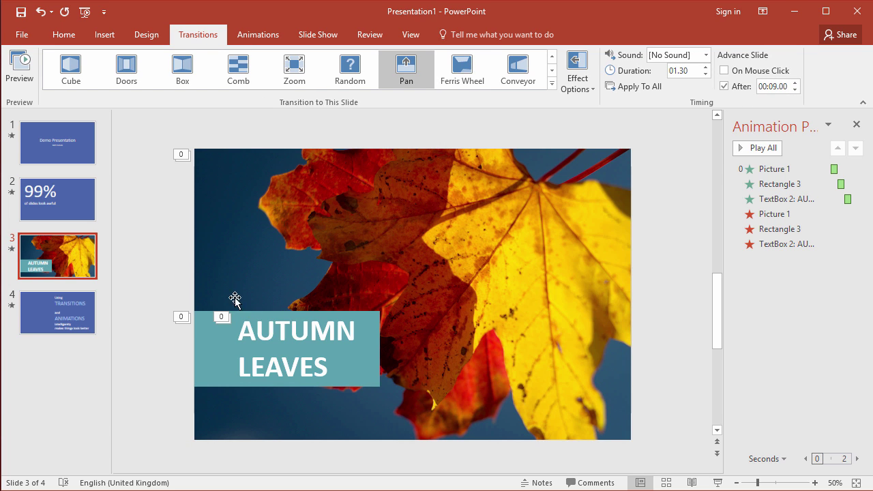